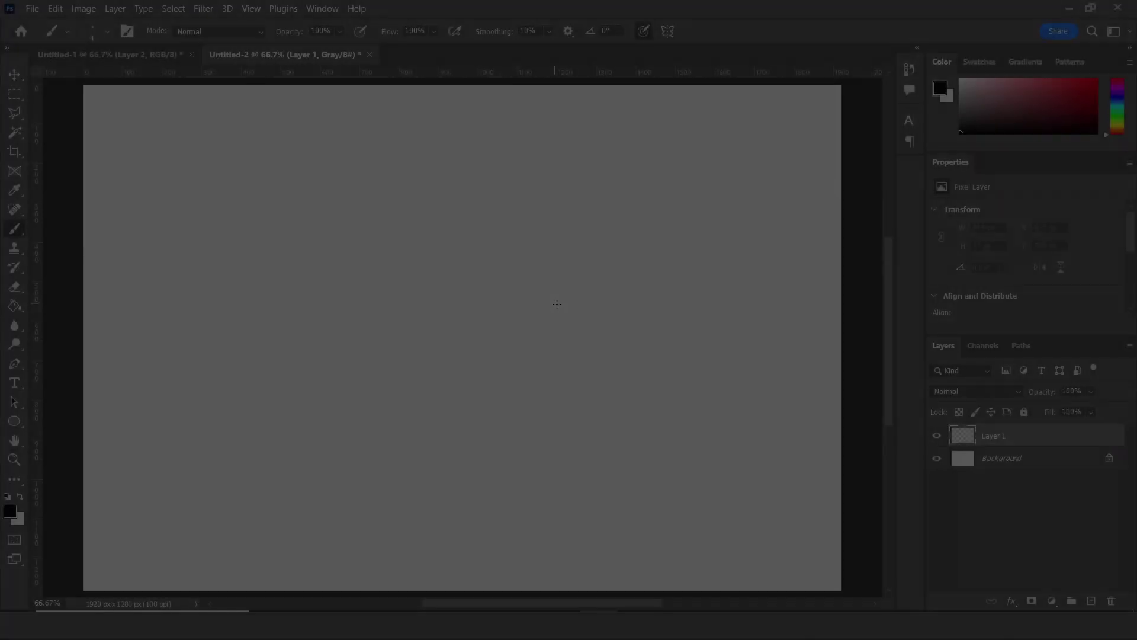
# Discard a false-start balloon sketch and add a fresh empty layer for sketching
pyautogui.moveTo(578, 302); pyautogui.dragTo(362, 312)
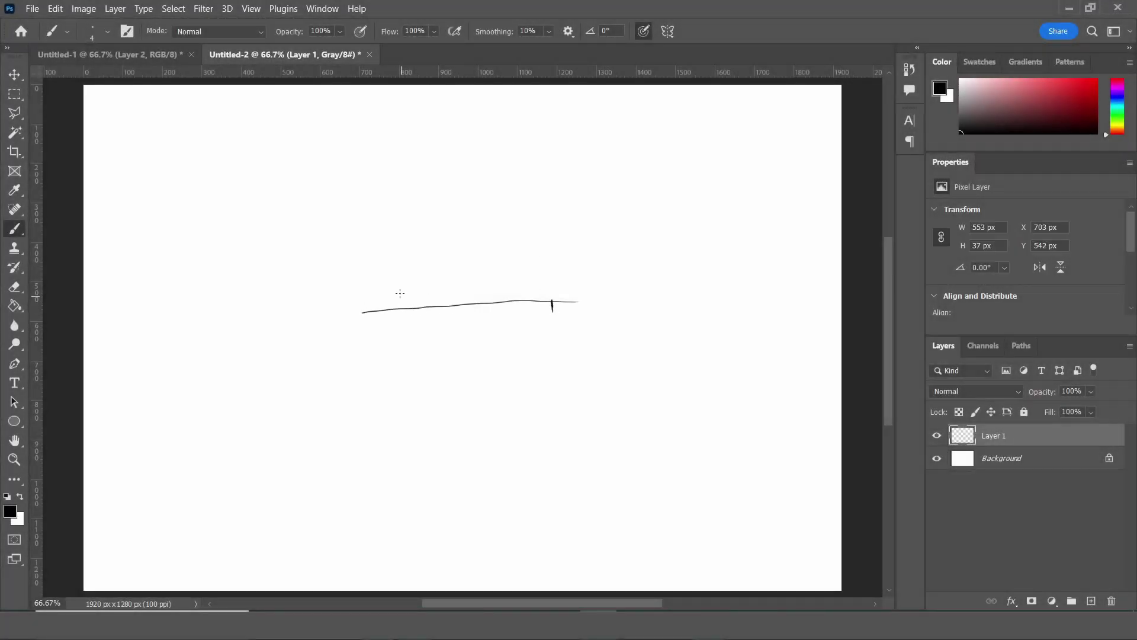
pyautogui.moveTo(384, 306)
pyautogui.mouseDown()
pyautogui.moveTo(374, 210)
pyautogui.moveTo(472, 147)
pyautogui.moveTo(542, 187)
pyautogui.mouseUp()
pyautogui.hotkey('ctrl', 'z')
pyautogui.hotkey('ctrl', 'z')
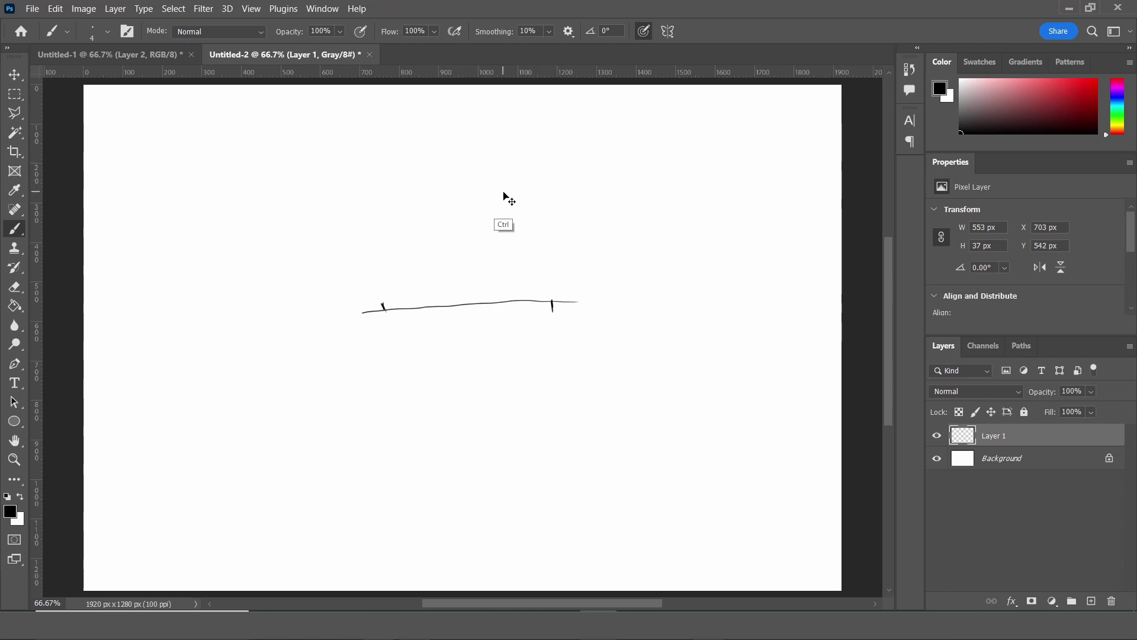
pyautogui.moveTo(995, 436); pyautogui.dragTo(1112, 601)
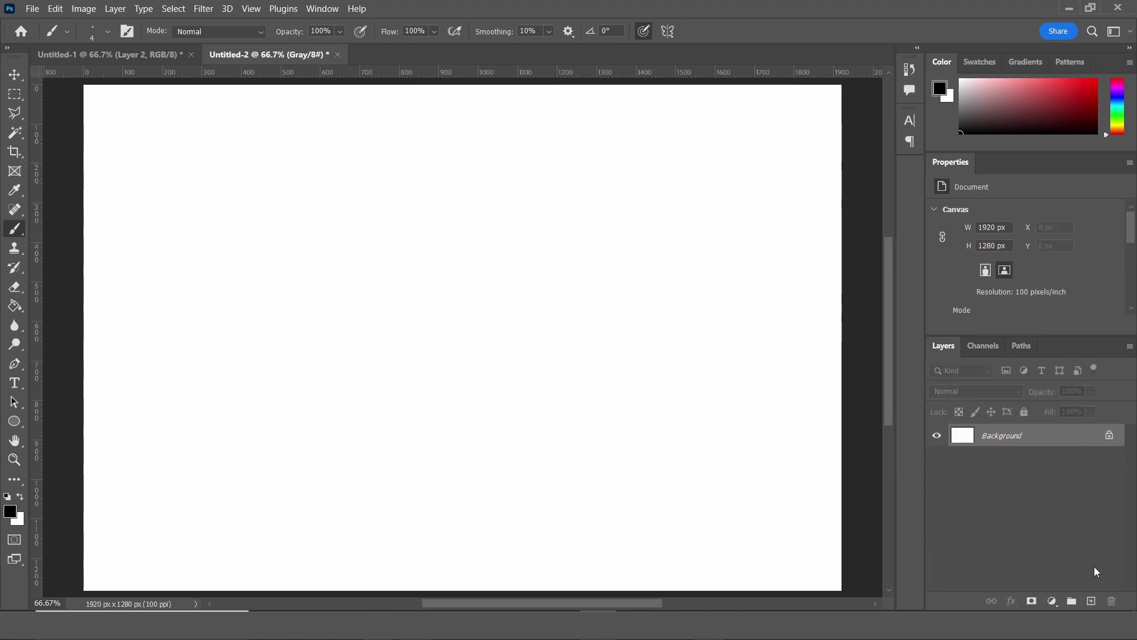
pyautogui.click(1091, 601)
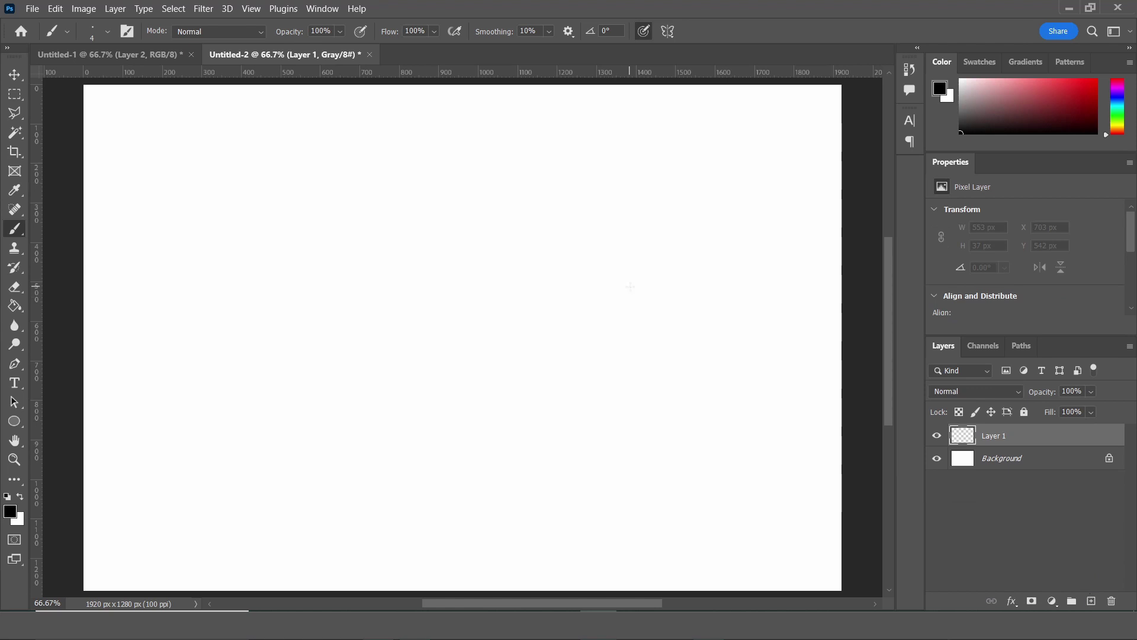
# Sketch the balloon's base line, vertical centre line, dome outline and a redrawn scallop arch
pyautogui.moveTo(561, 301)
pyautogui.mouseDown()
pyautogui.moveTo(368, 306)
pyautogui.moveTo(378, 315)
pyautogui.mouseUp()
pyautogui.moveTo(471, 309)
pyautogui.mouseDown()
pyautogui.moveTo(464, 154)
pyautogui.moveTo(393, 190)
pyautogui.moveTo(382, 306)
pyautogui.mouseUp()
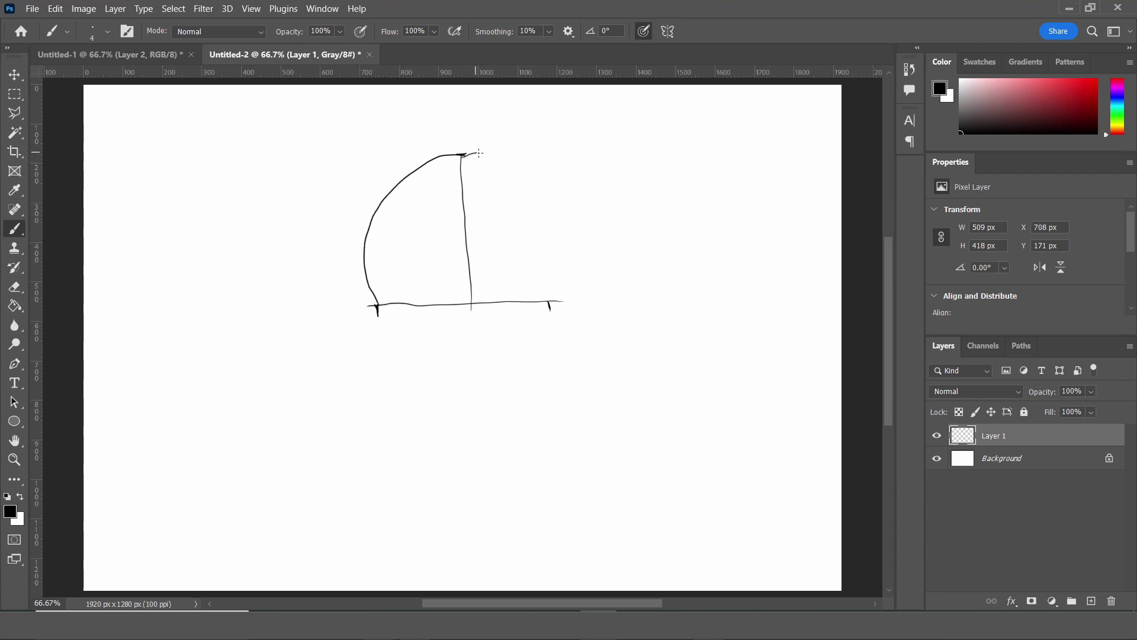
pyautogui.moveTo(480, 152)
pyautogui.mouseDown()
pyautogui.moveTo(557, 216)
pyautogui.moveTo(550, 305)
pyautogui.moveTo(469, 302)
pyautogui.mouseUp()
pyautogui.hotkey('ctrl', 'z')
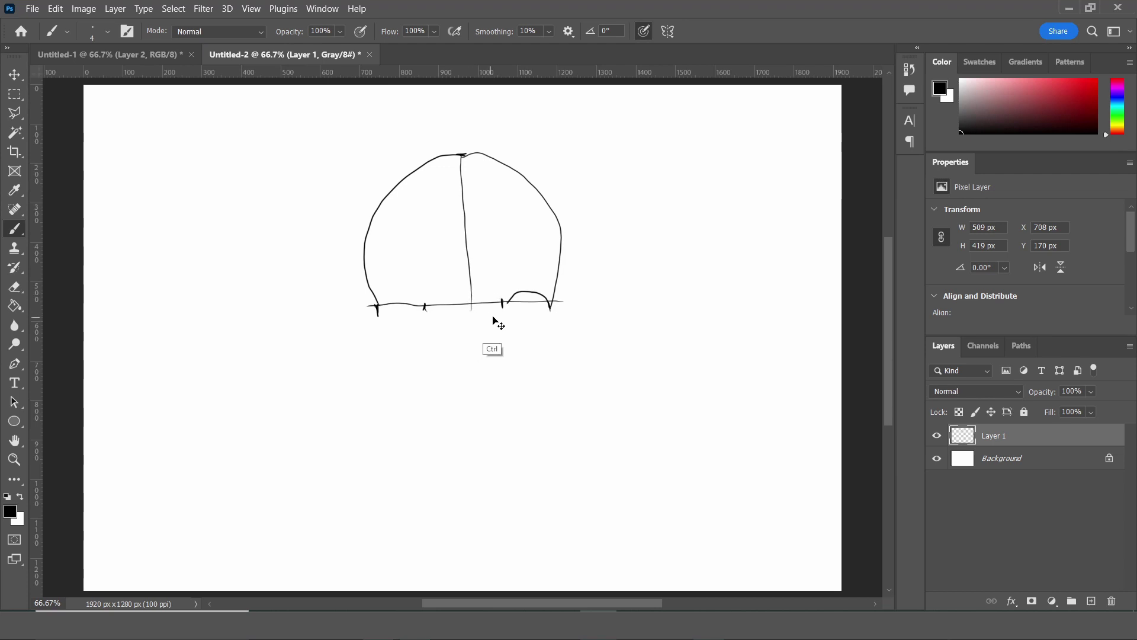
pyautogui.hotkey('ctrl', 'z')
pyautogui.moveTo(550, 305)
pyautogui.mouseDown()
pyautogui.moveTo(520, 292)
pyautogui.moveTo(502, 303)
pyautogui.moveTo(381, 307)
pyautogui.mouseUp()
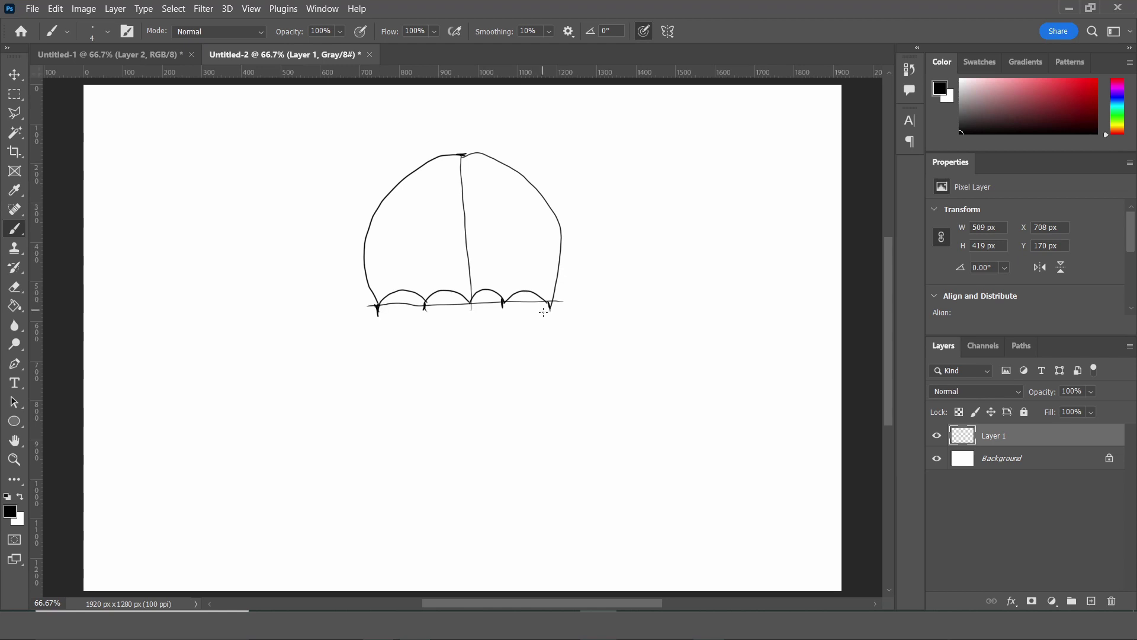
# Sketch the tapering lower section, the band beneath it and the basket's slanted sides
pyautogui.moveTo(541, 322); pyautogui.dragTo(519, 363)
pyautogui.moveTo(379, 308); pyautogui.dragTo(400, 368)
pyautogui.moveTo(510, 367)
pyautogui.mouseDown()
pyautogui.moveTo(403, 370)
pyautogui.moveTo(520, 378)
pyautogui.moveTo(413, 382)
pyautogui.moveTo(400, 372)
pyautogui.moveTo(462, 443)
pyautogui.moveTo(505, 444)
pyautogui.mouseUp()
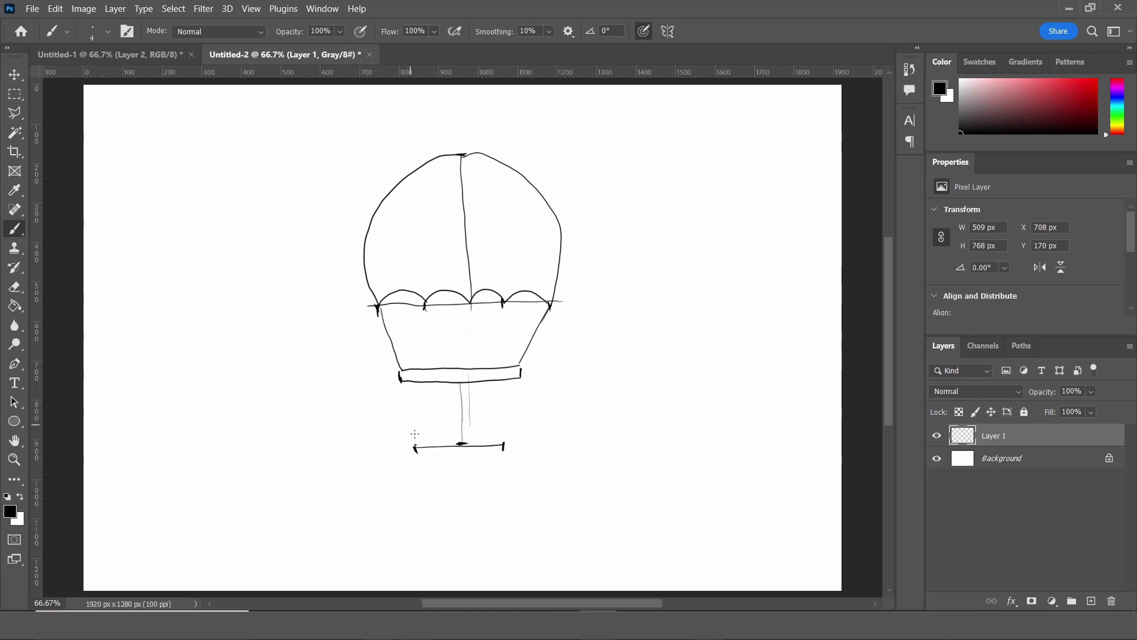
pyautogui.moveTo(414, 449); pyautogui.dragTo(400, 382)
pyautogui.moveTo(503, 450); pyautogui.dragTo(517, 390)
# Complete the scallops, then add dividing lines to the lower section and gore lines to the dome
pyautogui.moveTo(526, 295); pyautogui.dragTo(375, 309)
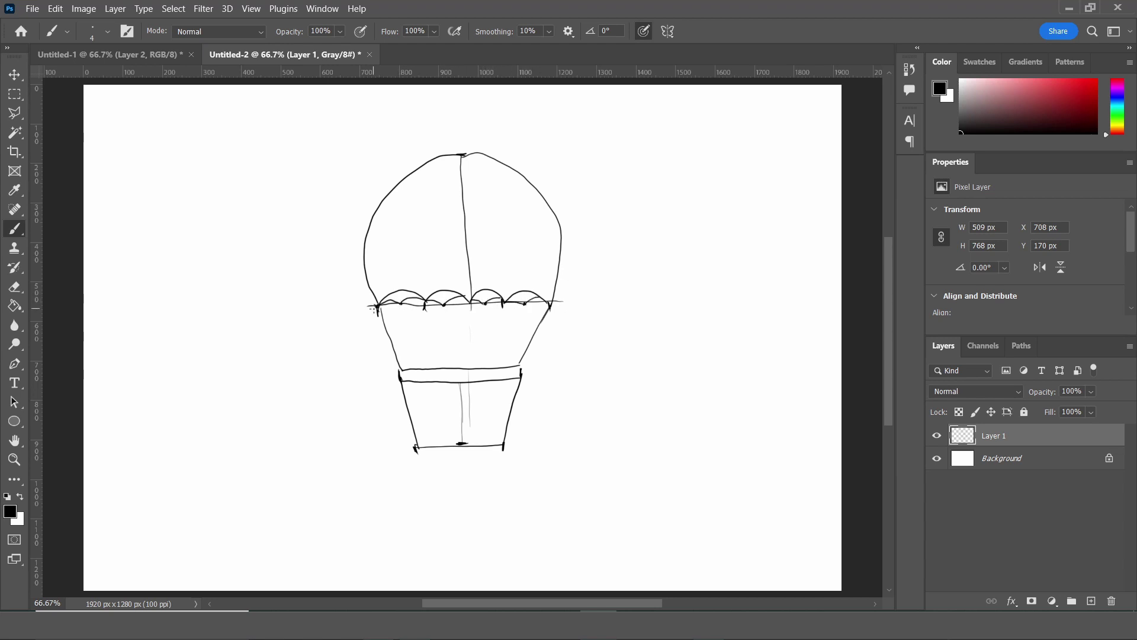
pyautogui.moveTo(525, 303); pyautogui.dragTo(502, 364)
pyautogui.moveTo(504, 302)
pyautogui.mouseDown()
pyautogui.moveTo(491, 368)
pyautogui.moveTo(474, 370)
pyautogui.mouseUp()
pyautogui.moveTo(470, 303)
pyautogui.mouseDown()
pyautogui.moveTo(464, 370)
pyautogui.moveTo(448, 367)
pyautogui.mouseUp()
pyautogui.moveTo(425, 303)
pyautogui.mouseDown()
pyautogui.moveTo(436, 372)
pyautogui.moveTo(418, 373)
pyautogui.mouseUp()
pyautogui.moveTo(427, 282); pyautogui.dragTo(463, 156)
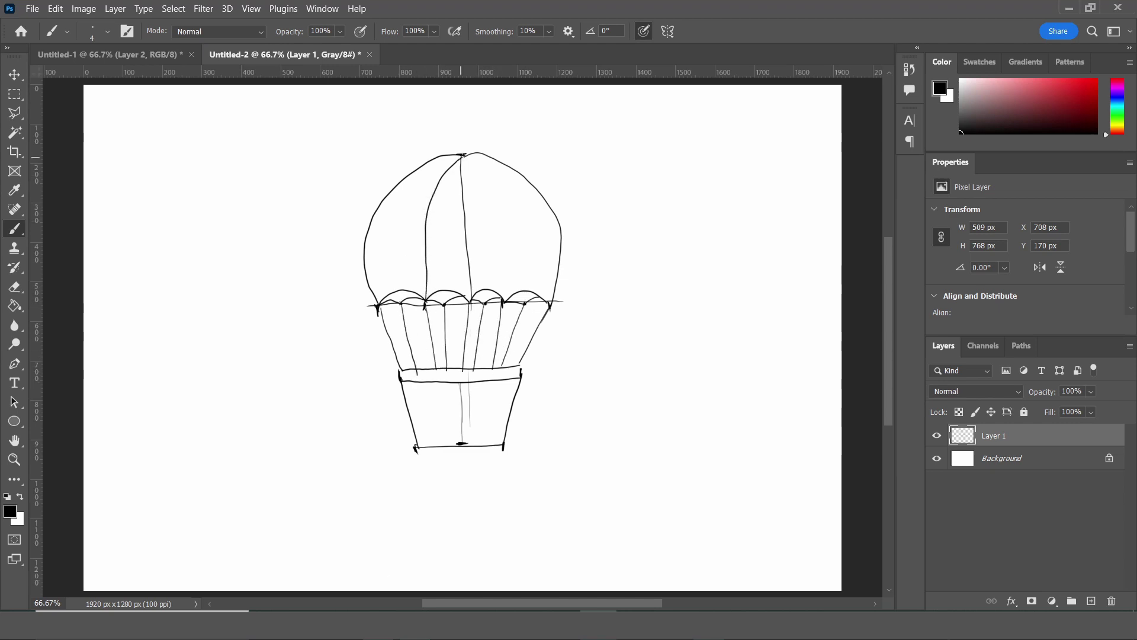
pyautogui.moveTo(471, 300)
pyautogui.mouseDown()
pyautogui.moveTo(463, 160)
pyautogui.moveTo(506, 284)
pyautogui.mouseUp()
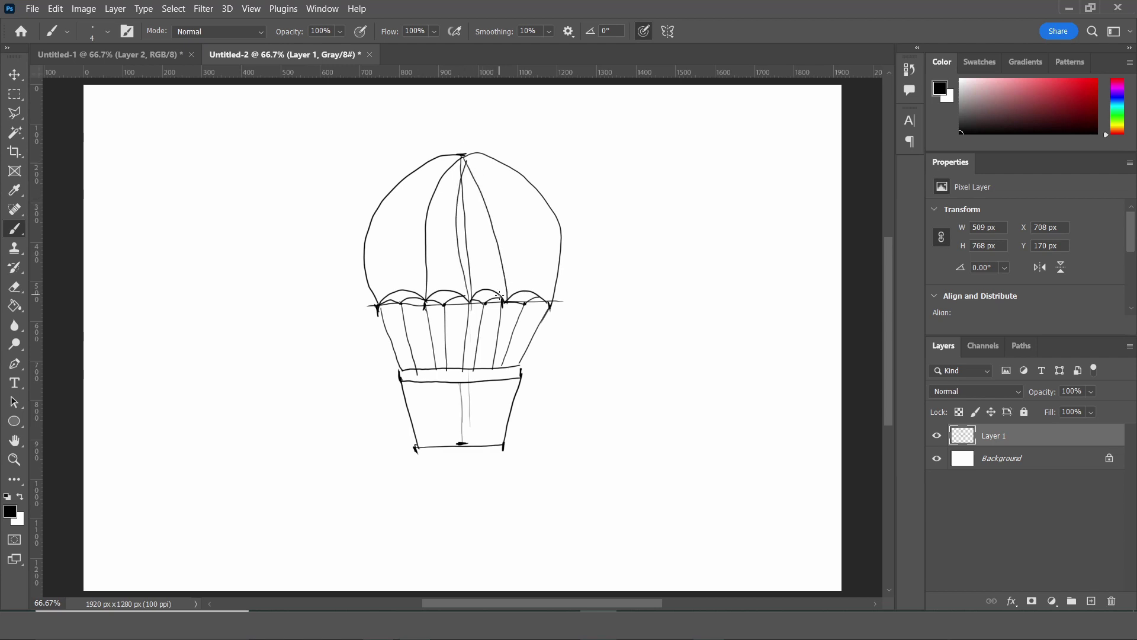
pyautogui.click(1090, 392)
# Fade the sketch layer to about 30% opacity and add a new Layer 2 for inking
pyautogui.moveTo(1108, 412); pyautogui.dragTo(1058, 413)
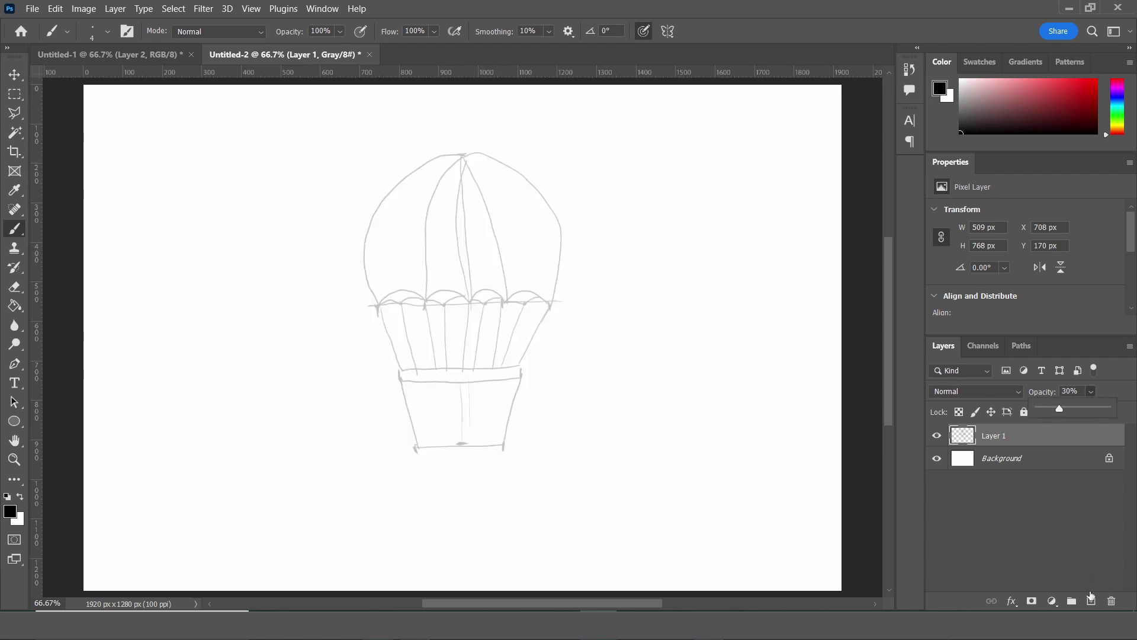
pyautogui.click(1091, 601)
pyautogui.hotkey('ctrl', '+')
pyautogui.scroll(3, 632, 497)
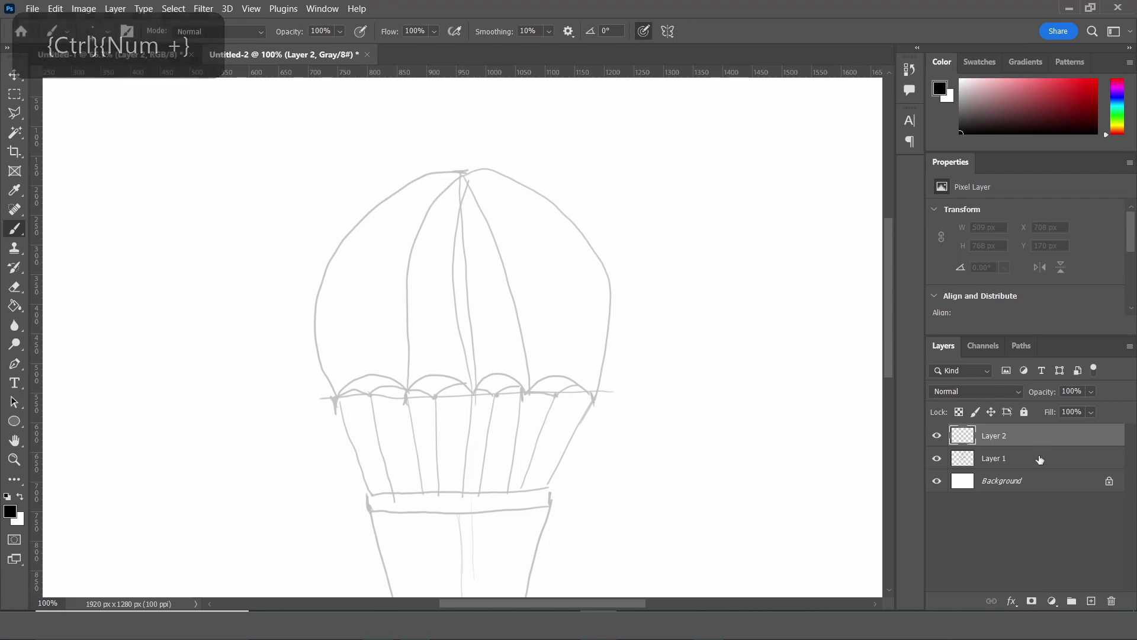
pyautogui.click(995, 458)
pyautogui.click(1090, 392)
pyautogui.moveTo(1066, 410); pyautogui.dragTo(1061, 410)
pyautogui.click(1007, 435)
pyautogui.hotkey('ctrl', '+')
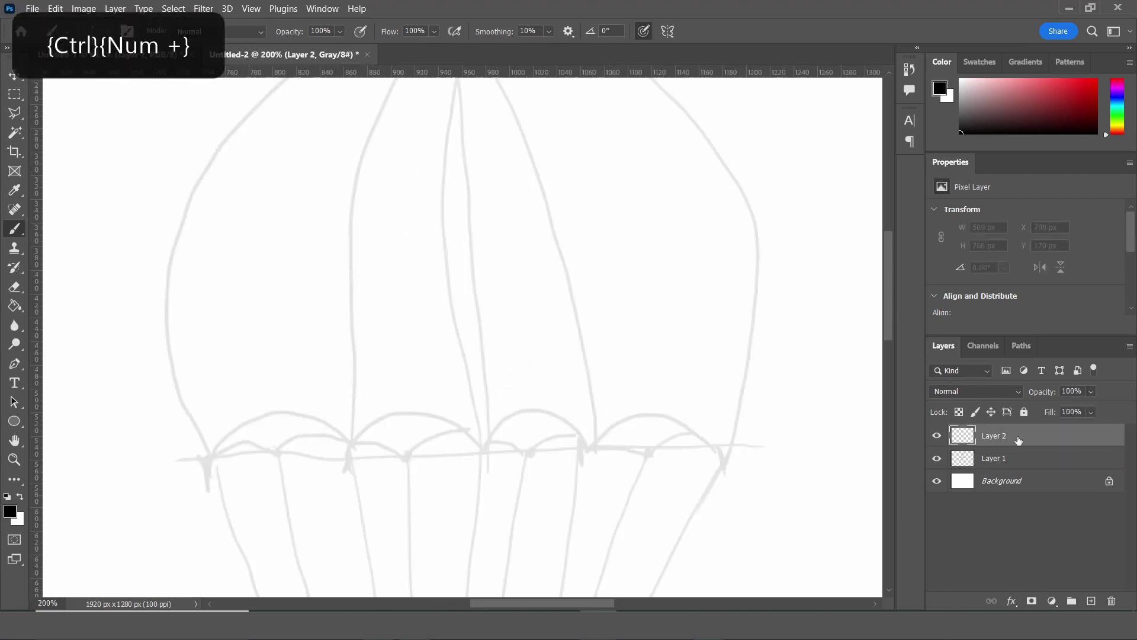
# Ink the balloon dome outline and its gore lines in black on Layer 2
pyautogui.moveTo(526, 101); pyautogui.dragTo(215, 557)
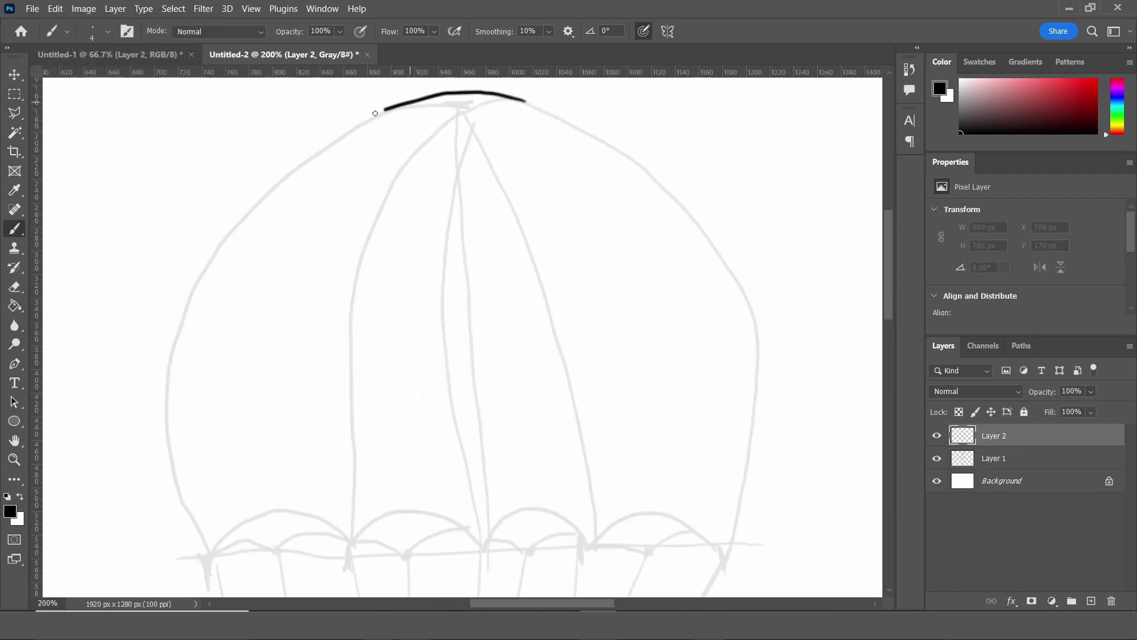
pyautogui.moveTo(526, 101)
pyautogui.mouseDown()
pyautogui.moveTo(726, 541)
pyautogui.moveTo(635, 520)
pyautogui.moveTo(481, 546)
pyautogui.moveTo(311, 514)
pyautogui.moveTo(217, 553)
pyautogui.mouseUp()
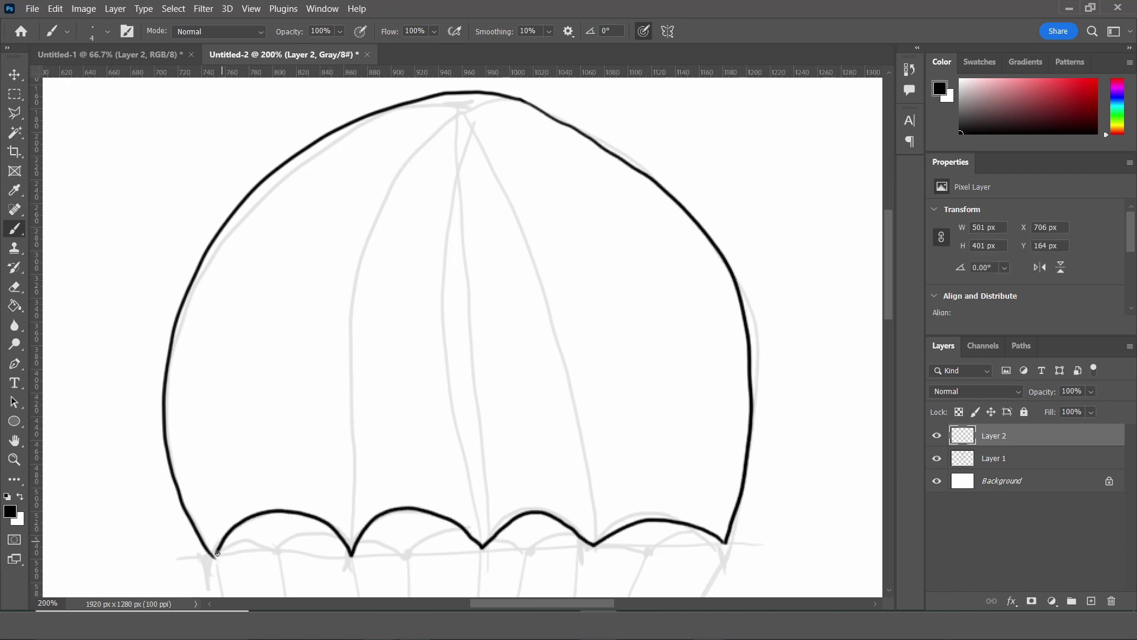
pyautogui.moveTo(472, 95)
pyautogui.mouseDown()
pyautogui.moveTo(353, 274)
pyautogui.moveTo(357, 555)
pyautogui.mouseUp()
pyautogui.moveTo(468, 95)
pyautogui.mouseDown()
pyautogui.moveTo(479, 545)
pyautogui.moveTo(584, 351)
pyautogui.moveTo(594, 543)
pyautogui.mouseUp()
pyautogui.scroll(-5, 888, 454)
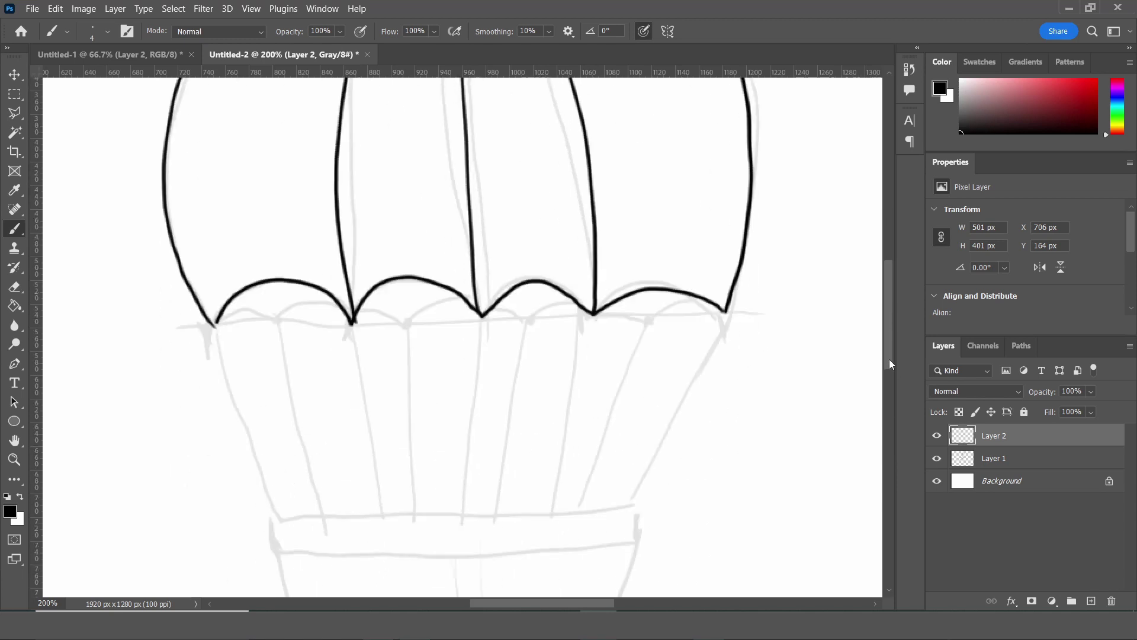
pyautogui.moveTo(723, 276)
pyautogui.mouseDown()
pyautogui.moveTo(433, 272)
pyautogui.moveTo(408, 288)
pyautogui.moveTo(352, 289)
pyautogui.moveTo(316, 269)
pyautogui.moveTo(215, 289)
pyautogui.mouseUp()
# Ink the lower section's dividing lines and the band outline beneath it
pyautogui.moveTo(724, 275); pyautogui.dragTo(632, 470)
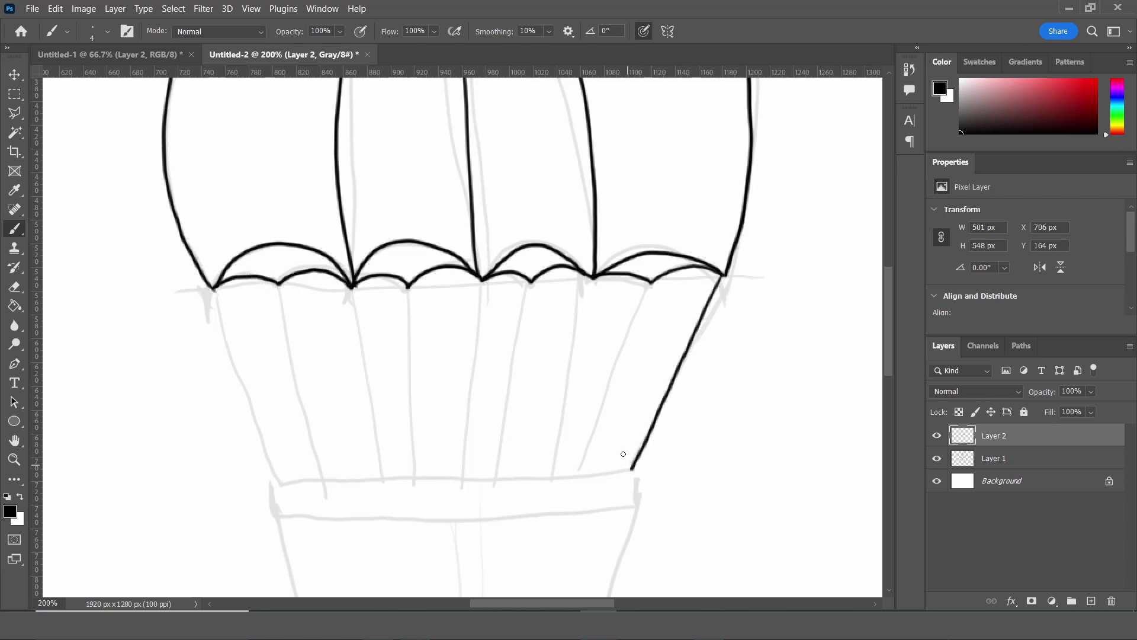
pyautogui.moveTo(650, 283); pyautogui.dragTo(580, 475)
pyautogui.moveTo(592, 278); pyautogui.dragTo(548, 477)
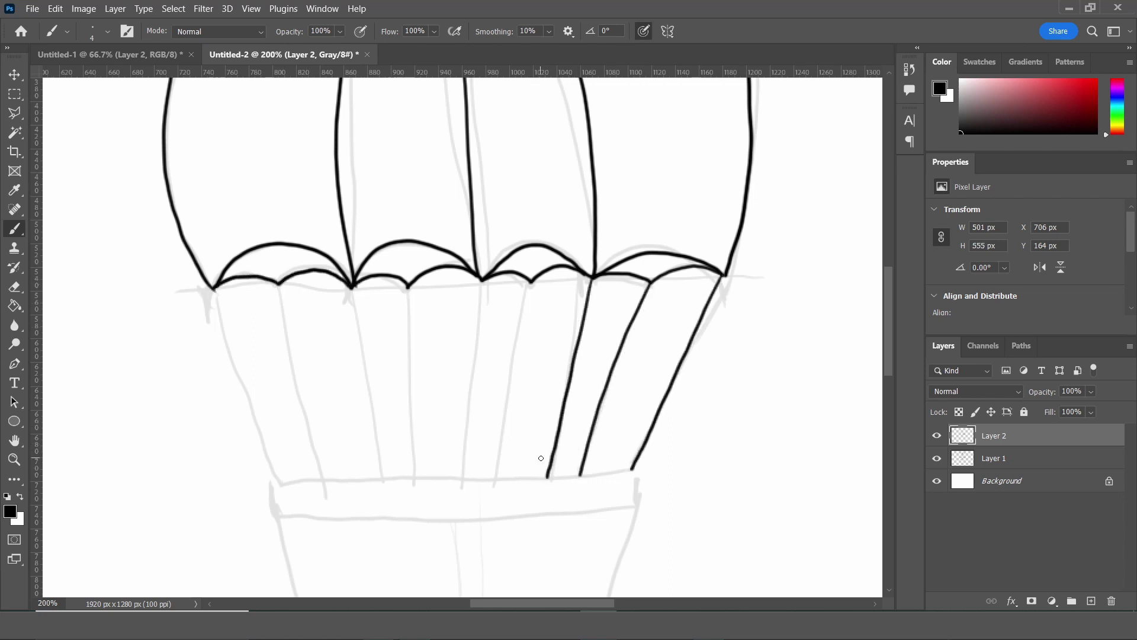
pyautogui.moveTo(530, 281); pyautogui.dragTo(506, 477)
pyautogui.moveTo(481, 278); pyautogui.dragTo(463, 479)
pyautogui.moveTo(413, 282); pyautogui.dragTo(415, 475)
pyautogui.moveTo(352, 288); pyautogui.dragTo(374, 474)
pyautogui.moveTo(279, 285); pyautogui.dragTo(316, 480)
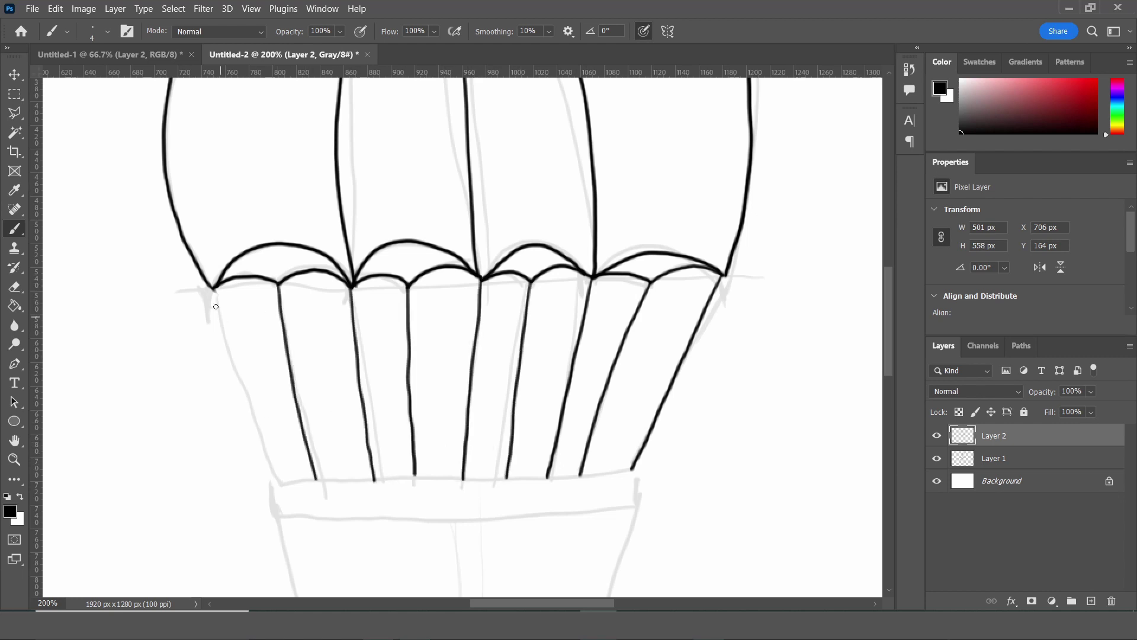
pyautogui.moveTo(214, 289); pyautogui.dragTo(275, 483)
pyautogui.moveTo(624, 472)
pyautogui.mouseDown()
pyautogui.moveTo(644, 498)
pyautogui.moveTo(403, 524)
pyautogui.moveTo(269, 495)
pyautogui.moveTo(349, 478)
pyautogui.moveTo(278, 485)
pyautogui.mouseUp()
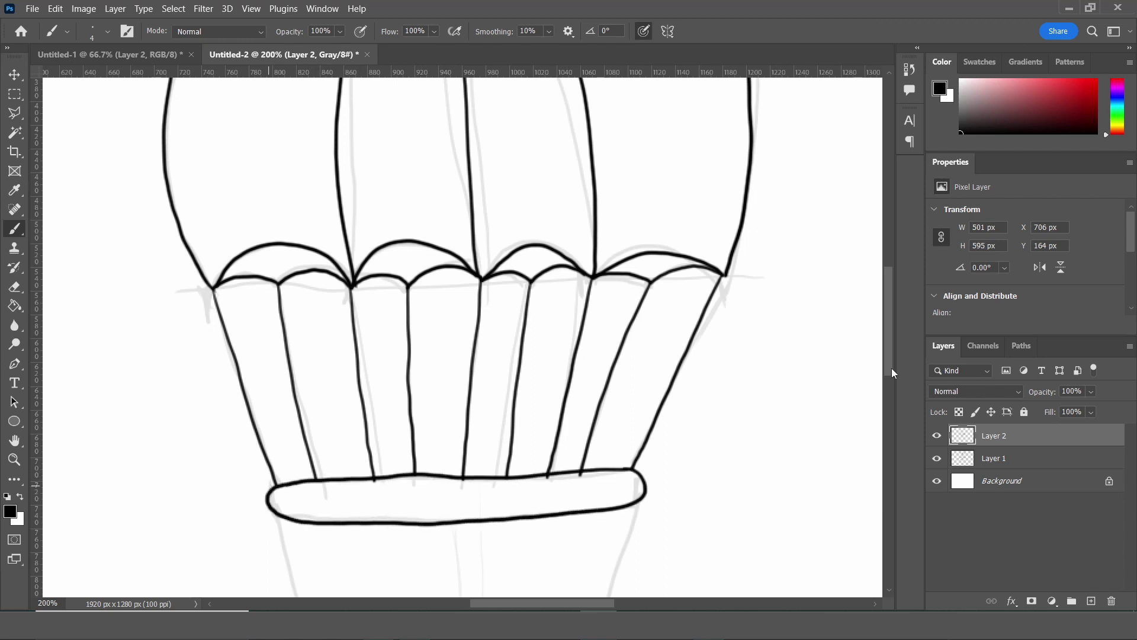
# Ink the basket rim, both tapered sides and the curved bottom
pyautogui.moveTo(889, 373); pyautogui.dragTo(888, 435)
pyautogui.moveTo(634, 211); pyautogui.dragTo(583, 413)
pyautogui.moveTo(280, 226); pyautogui.dragTo(327, 419)
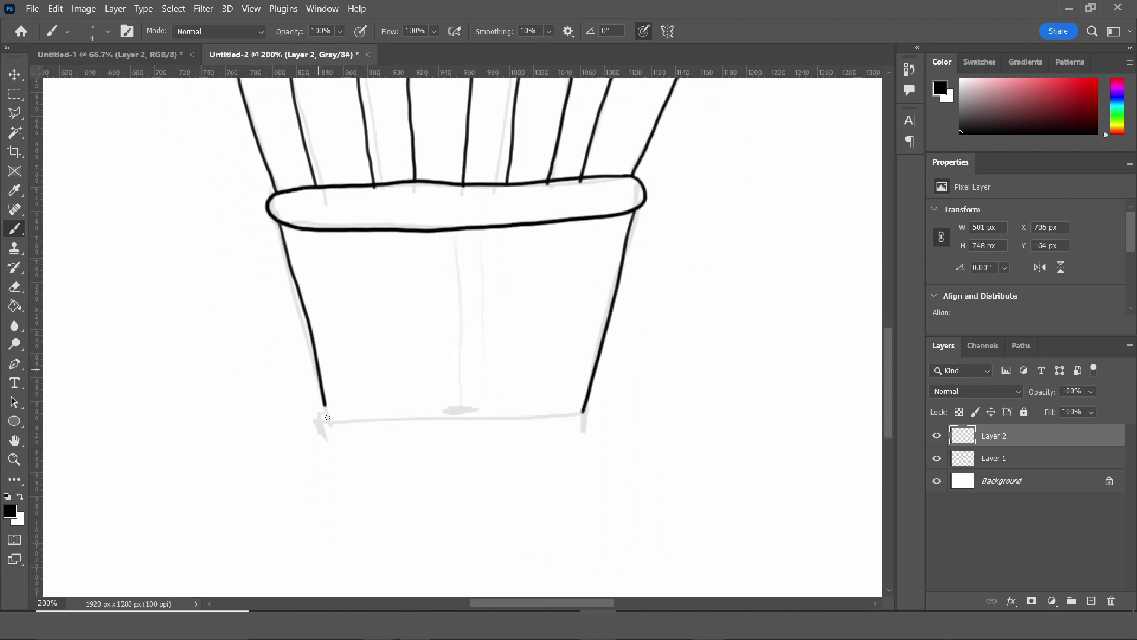
pyautogui.moveTo(584, 413); pyautogui.dragTo(330, 420)
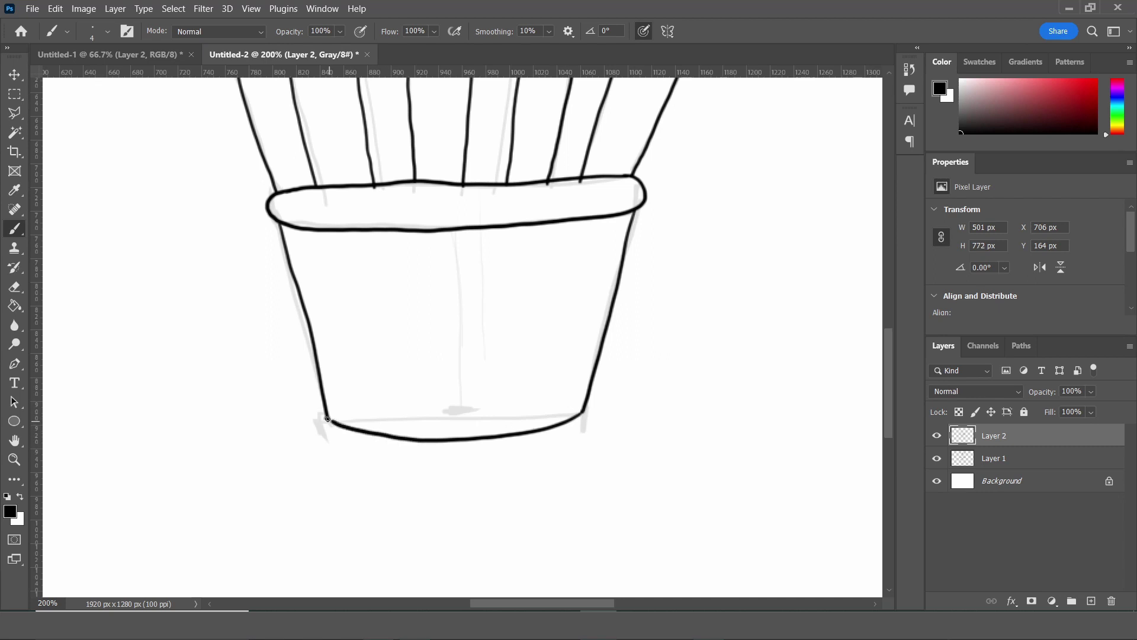
pyautogui.scroll(3, 892, 391)
# Set the foreground colour to an orange-brown in the Color Picker
pyautogui.hotkey('ctrl', '-')
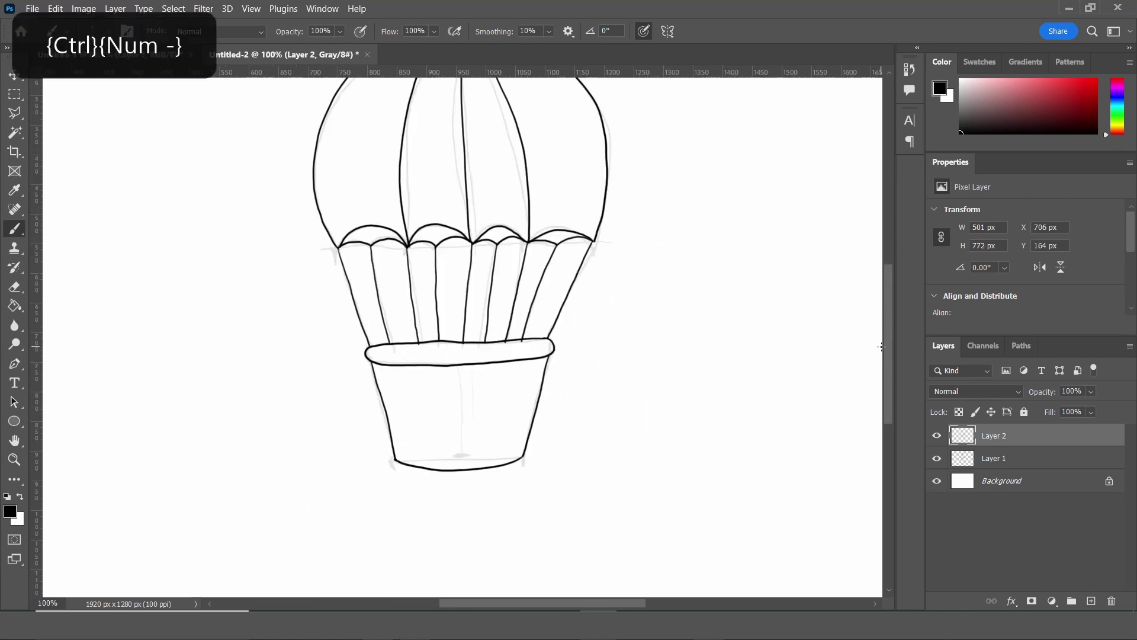
pyautogui.scroll(1, 889, 394)
pyautogui.scroll(1, 887, 396)
pyautogui.press('i')
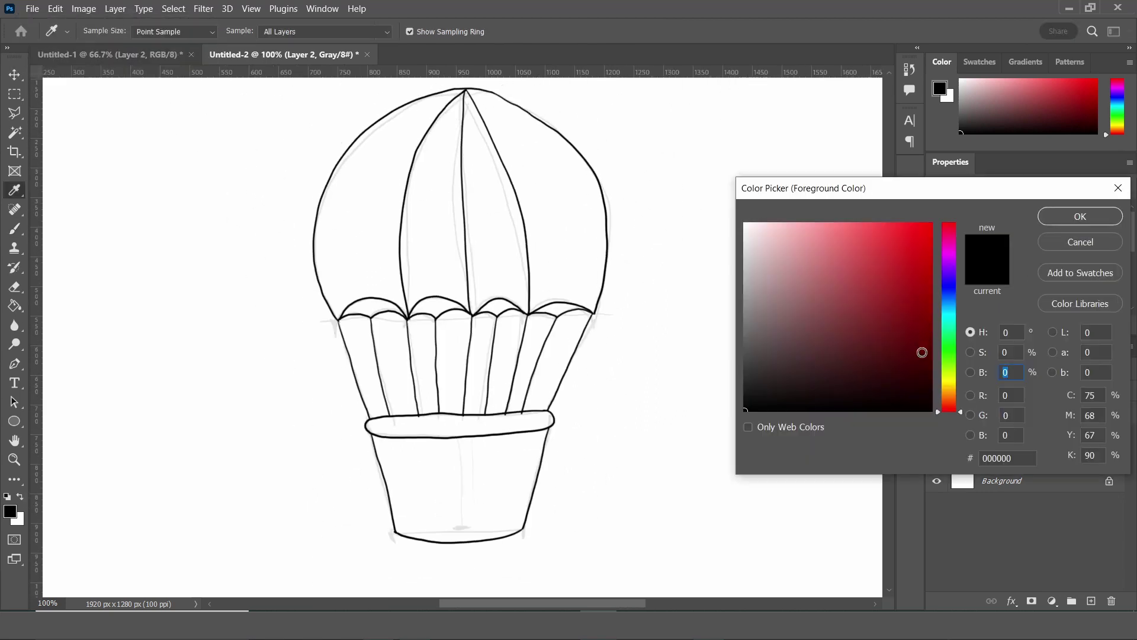
pyautogui.click(940, 393)
pyautogui.click(901, 322)
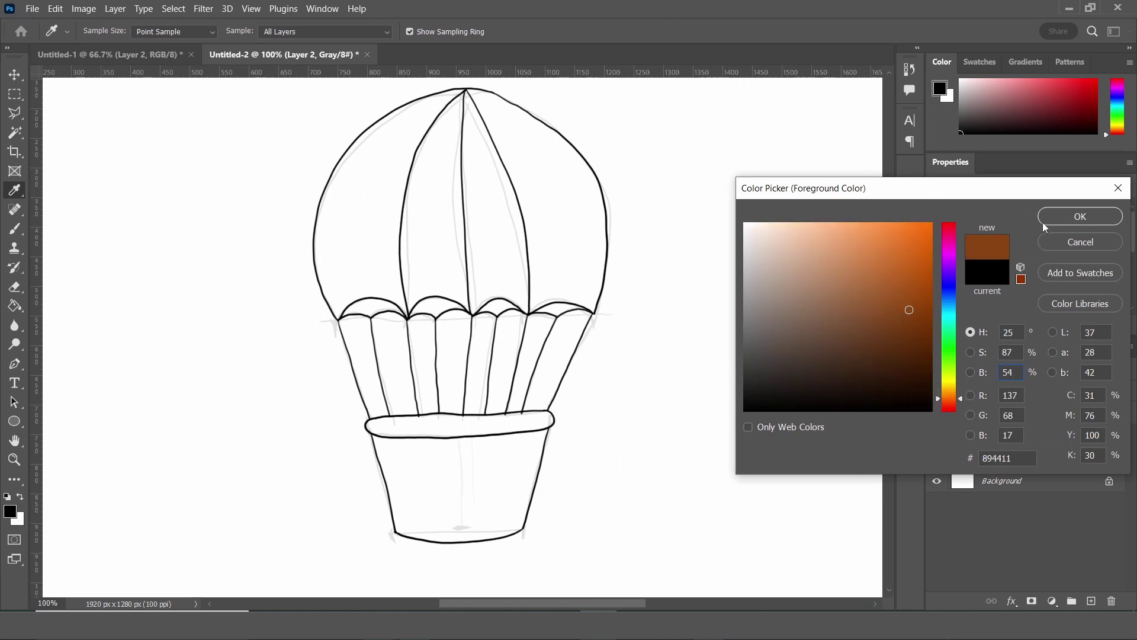
pyautogui.click(1081, 217)
# Try a Paint Bucket fill on the basket rim, then undo the grey result
pyautogui.click(18, 306)
pyautogui.click(495, 434)
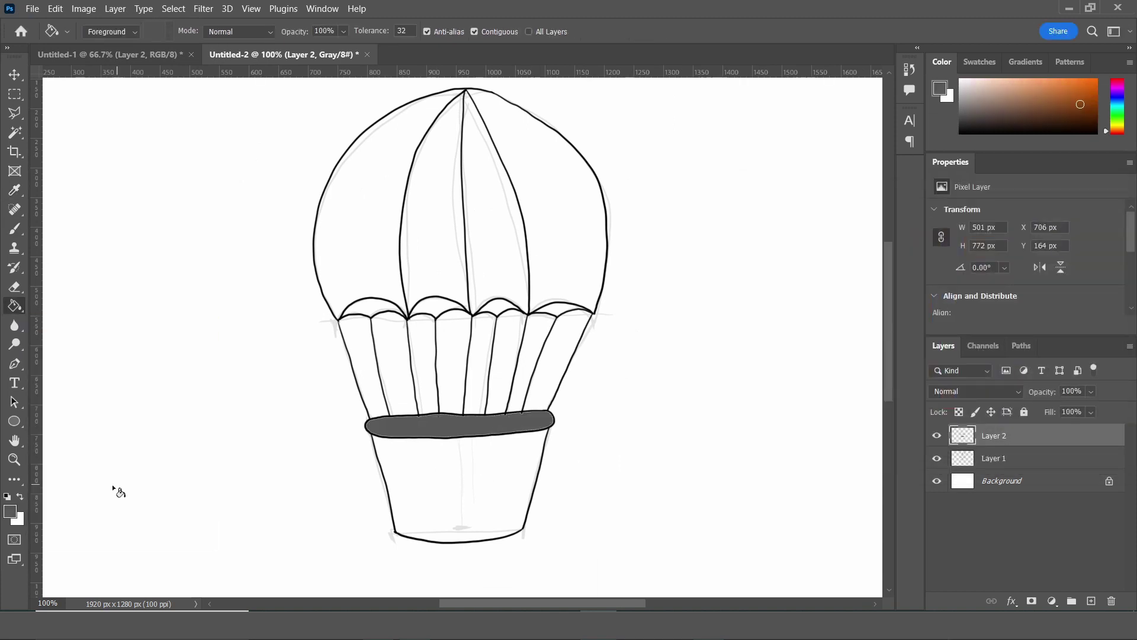
pyautogui.click(10, 510)
pyautogui.click(1060, 219)
pyautogui.hotkey('ctrl', 'z')
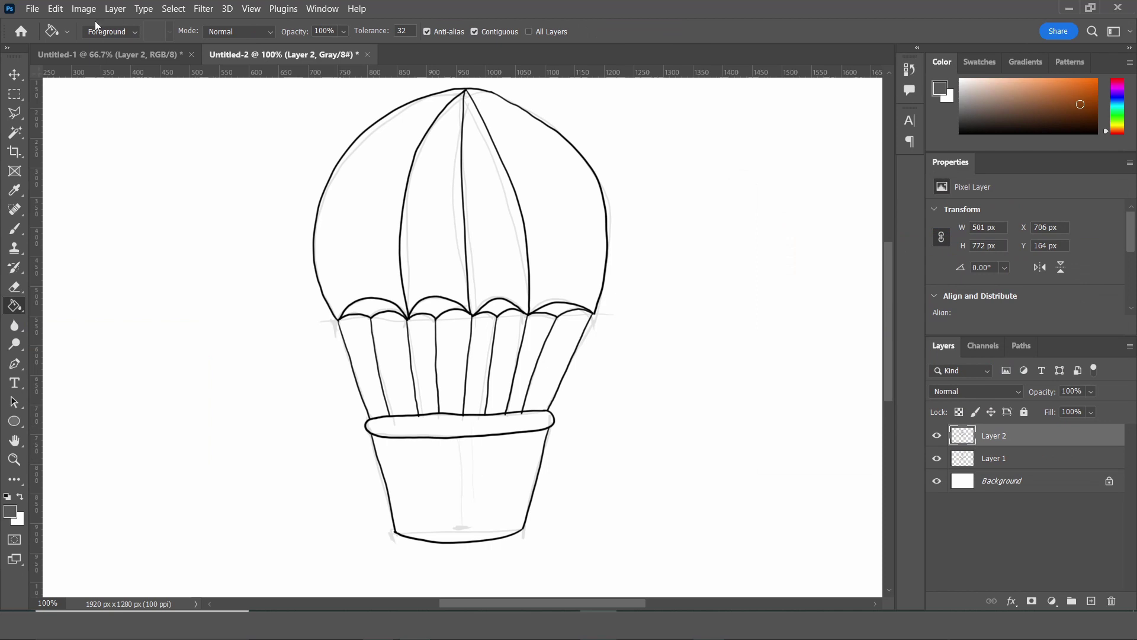
# Convert the image to RGB Color mode without flattening the layers
pyautogui.click(84, 8)
pyautogui.moveTo(93, 24)
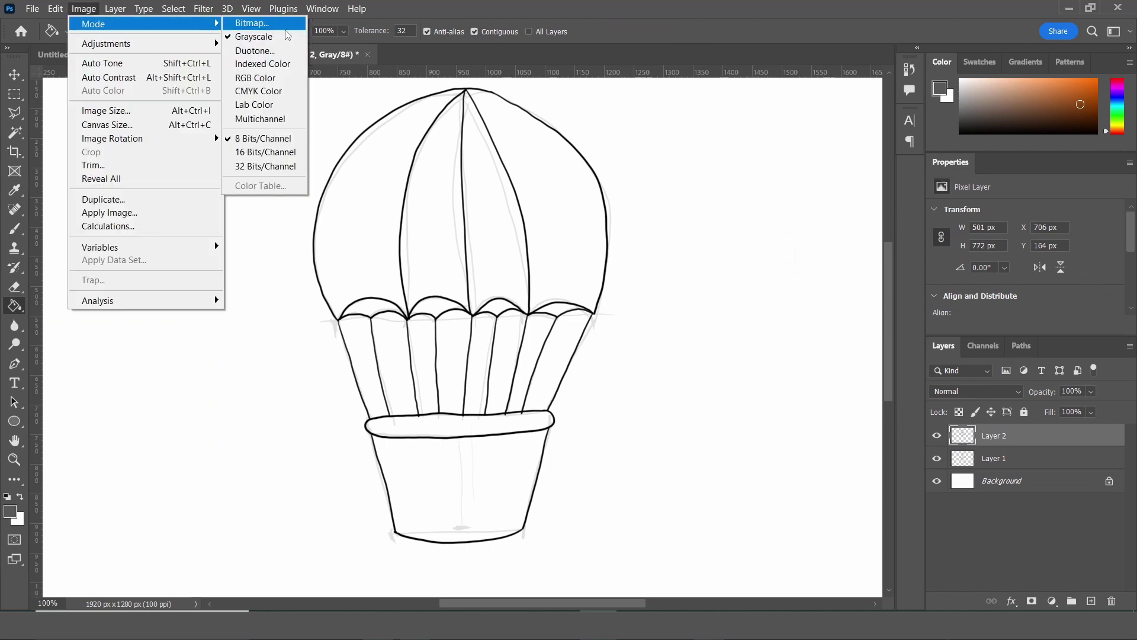
pyautogui.click(255, 78)
pyautogui.click(717, 244)
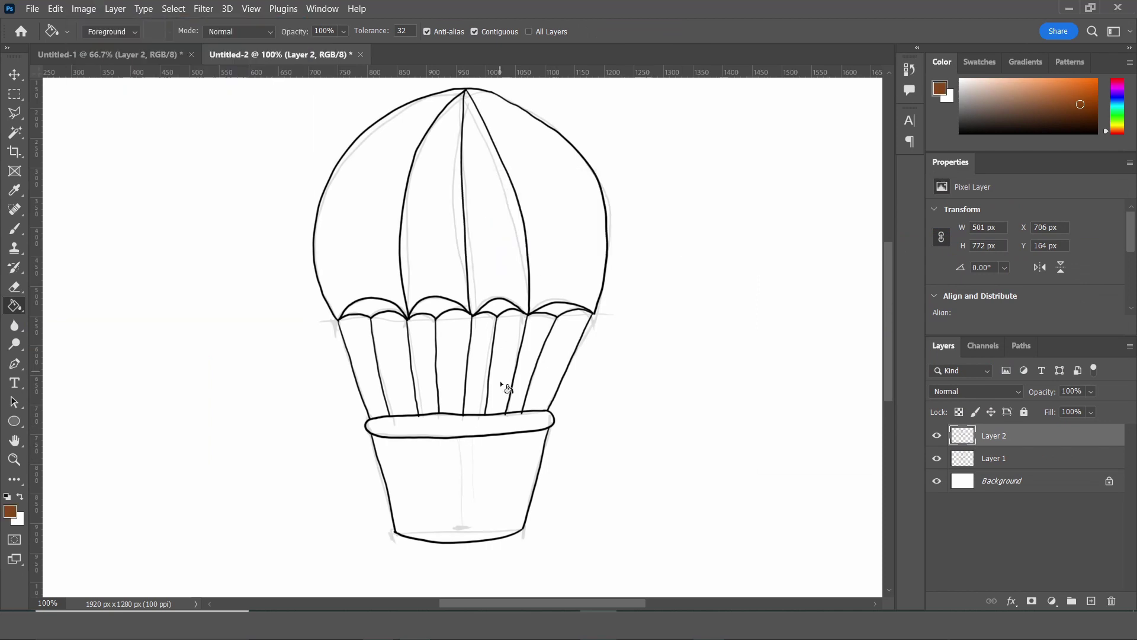
# Fill the basket brown and the middle and left envelope panels green and blue
pyautogui.click(482, 423)
pyautogui.click(10, 511)
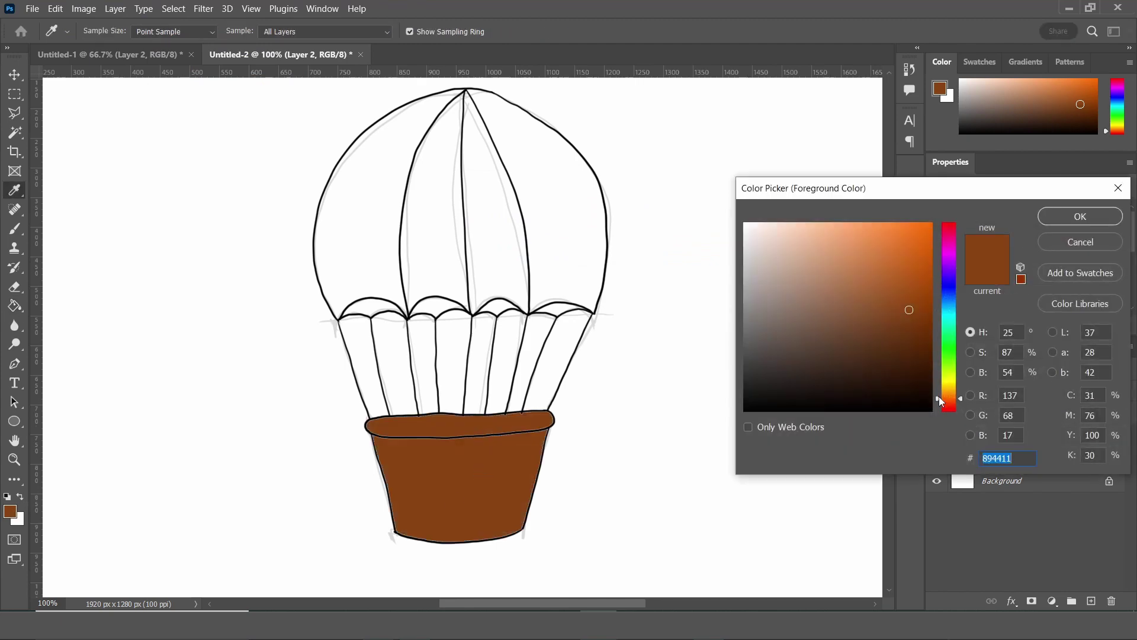
pyautogui.moveTo(939, 396); pyautogui.dragTo(940, 290)
pyautogui.click(905, 241)
pyautogui.click(1080, 216)
pyautogui.click(499, 223)
pyautogui.click(11, 510)
pyautogui.click(920, 270)
pyautogui.click(1050, 217)
pyautogui.click(364, 244)
pyautogui.click(11, 510)
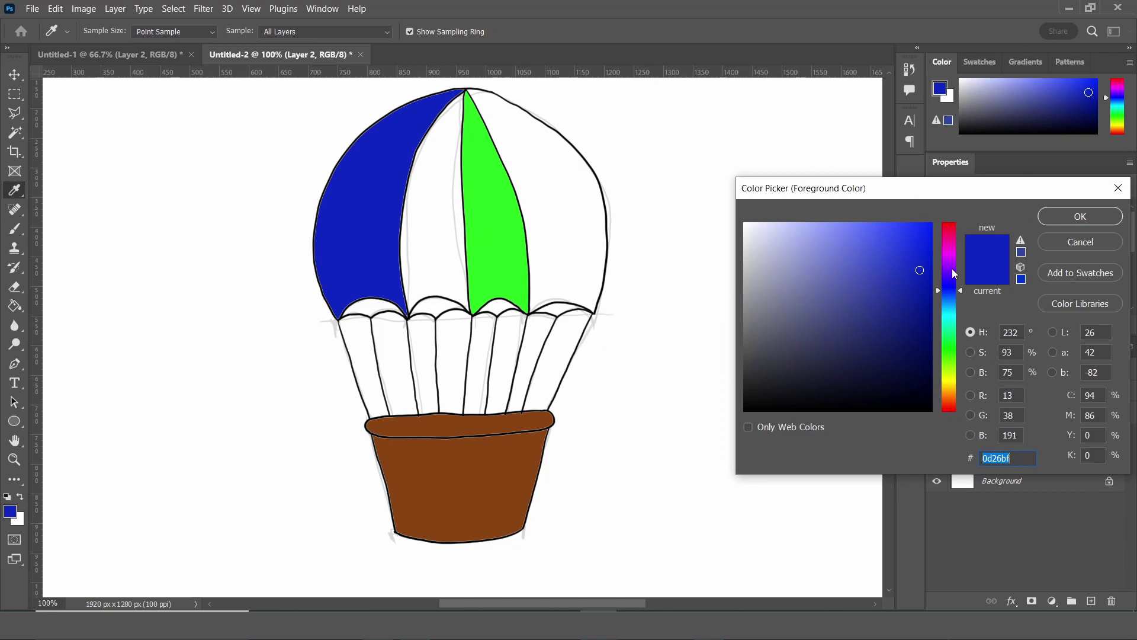
# Fill the middle-left panel violet and the right panel bright red
pyautogui.moveTo(939, 290)
pyautogui.mouseDown()
pyautogui.moveTo(939, 262)
pyautogui.moveTo(939, 408)
pyautogui.mouseUp()
pyautogui.click(1058, 219)
pyautogui.click(426, 252)
pyautogui.click(11, 510)
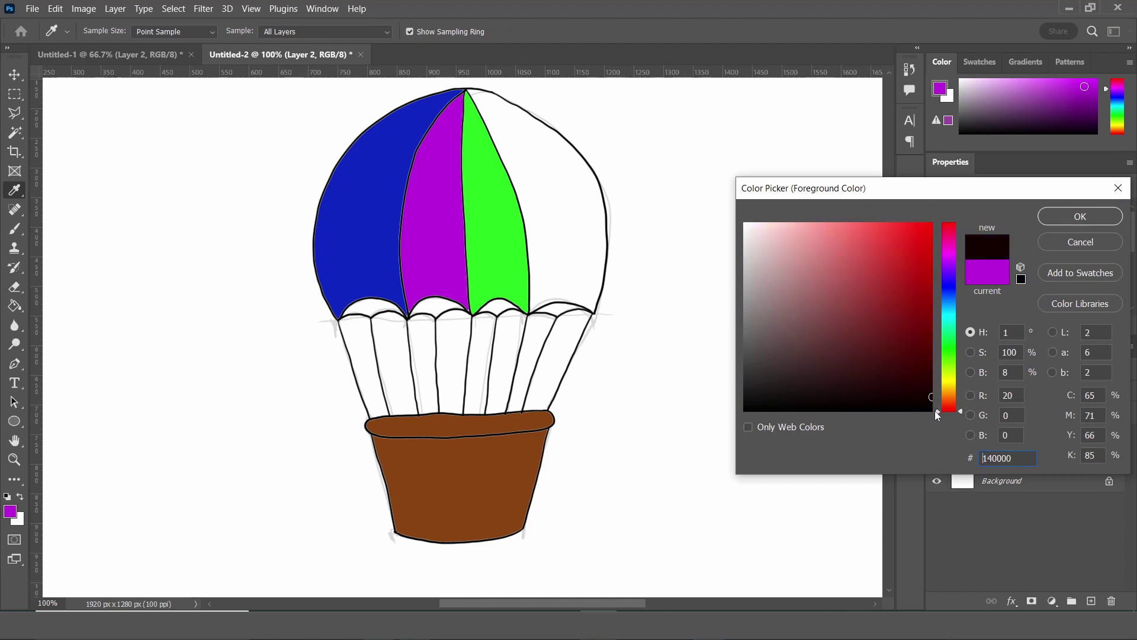
pyautogui.click(918, 232)
pyautogui.click(1080, 225)
pyautogui.click(562, 207)
# Shade the red and green panels' scallops crimson and dark green
pyautogui.click(10, 510)
pyautogui.click(921, 247)
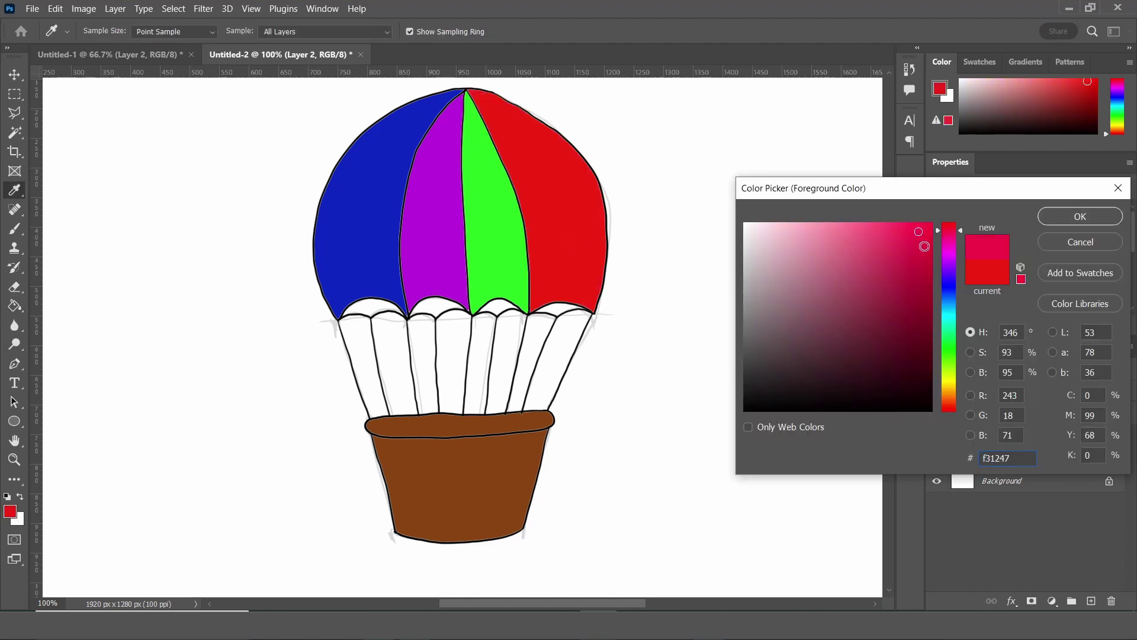
pyautogui.click(1080, 217)
pyautogui.click(551, 309)
pyautogui.click(11, 510)
pyautogui.click(939, 348)
pyautogui.click(909, 333)
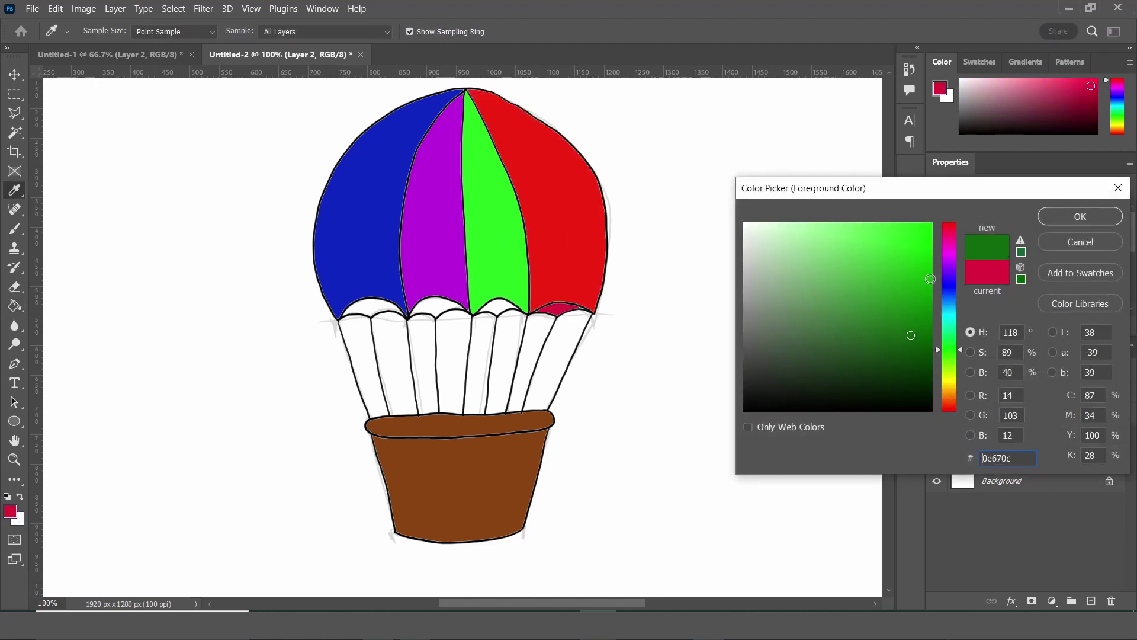
pyautogui.click(1080, 217)
pyautogui.click(520, 306)
# Shade the violet and blue panels' scallops dark purple and dark blue
pyautogui.click(11, 511)
pyautogui.click(949, 259)
pyautogui.click(914, 330)
pyautogui.click(1080, 217)
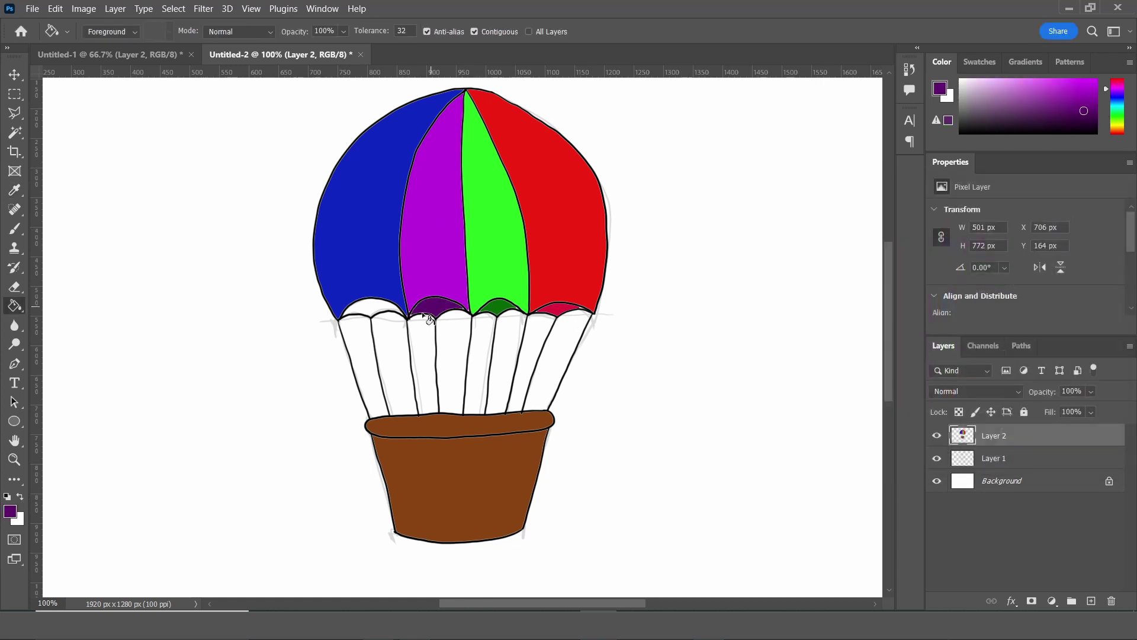
pyautogui.click(433, 308)
pyautogui.click(949, 286)
pyautogui.click(949, 305)
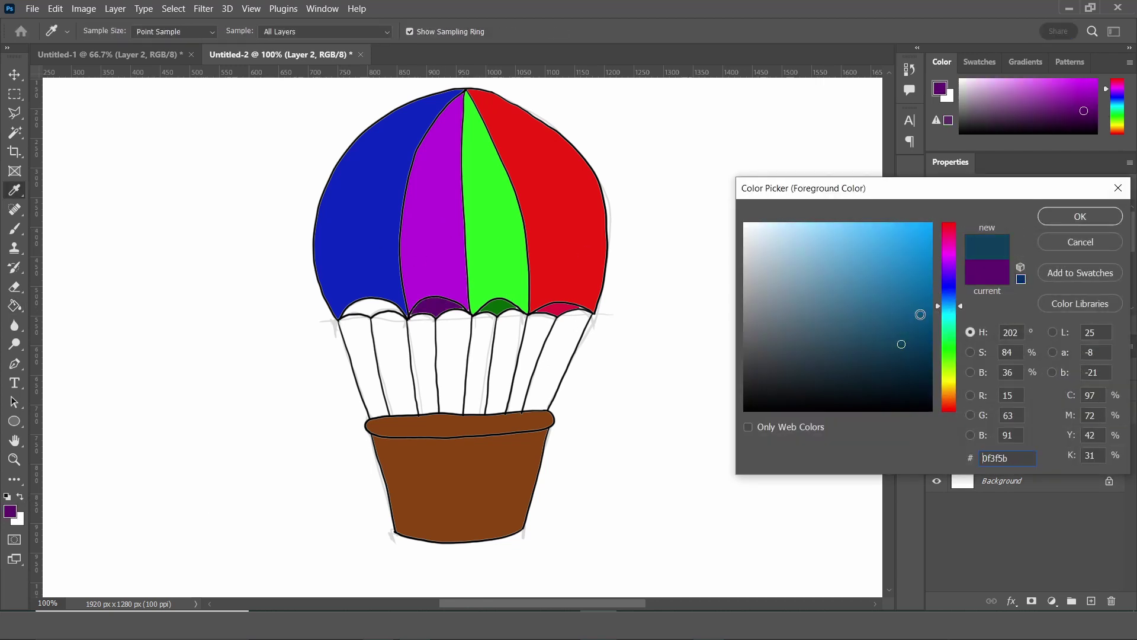
pyautogui.click(915, 315)
pyautogui.press('Return')
pyautogui.click(366, 311)
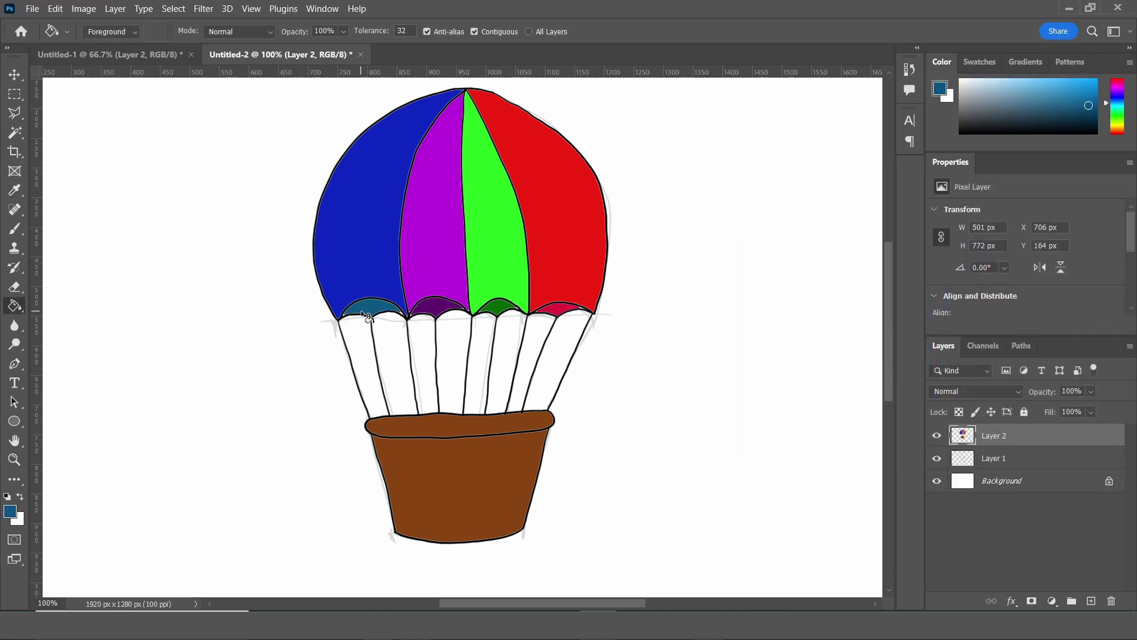
# Reset to black and brush crossed weave lines across the brown basket
pyautogui.press('d')
pyautogui.press('b')
pyautogui.moveTo(474, 459)
pyautogui.mouseDown()
pyautogui.moveTo(536, 456)
pyautogui.moveTo(513, 471)
pyautogui.mouseUp()
pyautogui.moveTo(524, 466)
pyautogui.mouseDown()
pyautogui.moveTo(463, 468)
pyautogui.moveTo(463, 481)
pyautogui.mouseUp()
pyautogui.moveTo(434, 492)
pyautogui.mouseDown()
pyautogui.moveTo(492, 487)
pyautogui.moveTo(521, 501)
pyautogui.mouseUp()
pyautogui.moveTo(426, 522)
pyautogui.mouseDown()
pyautogui.moveTo(472, 520)
pyautogui.moveTo(453, 506)
pyautogui.mouseUp()
pyautogui.moveTo(397, 469)
pyautogui.mouseDown()
pyautogui.moveTo(450, 466)
pyautogui.moveTo(478, 447)
pyautogui.mouseUp()
# Add short weave strokes near the basket's top, left and bottom, then hide sketch Layer 1
pyautogui.moveTo(401, 489); pyautogui.dragTo(426, 489)
pyautogui.moveTo(388, 454); pyautogui.dragTo(400, 453)
pyautogui.moveTo(478, 524); pyautogui.dragTo(512, 522)
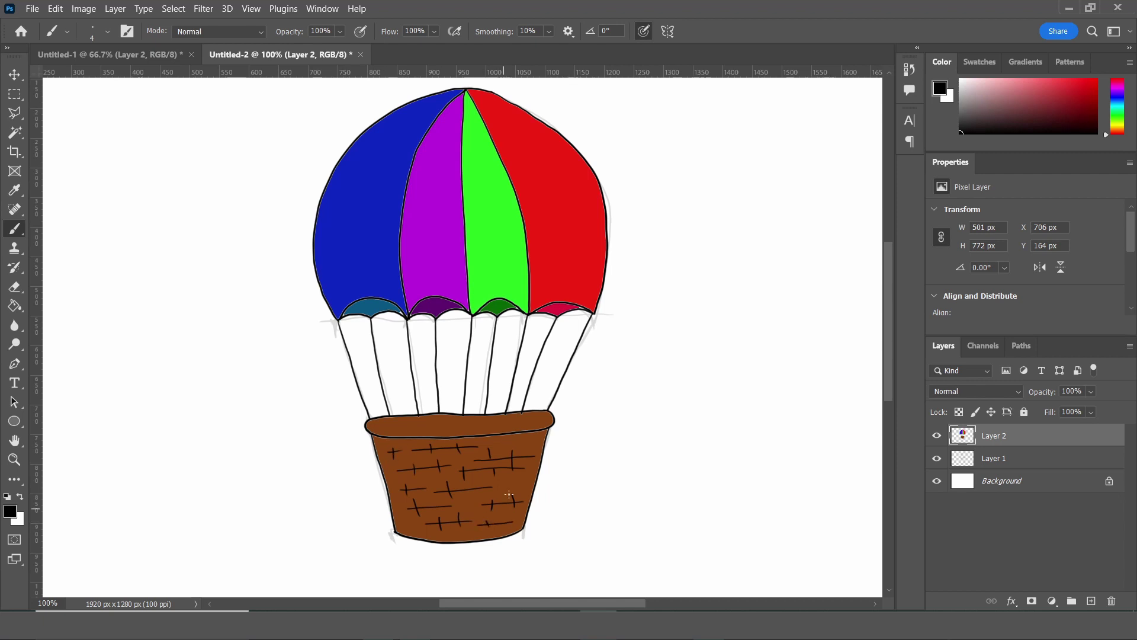
pyautogui.moveTo(476, 487); pyautogui.dragTo(476, 501)
pyautogui.press('ctrl+KP_Subtract')
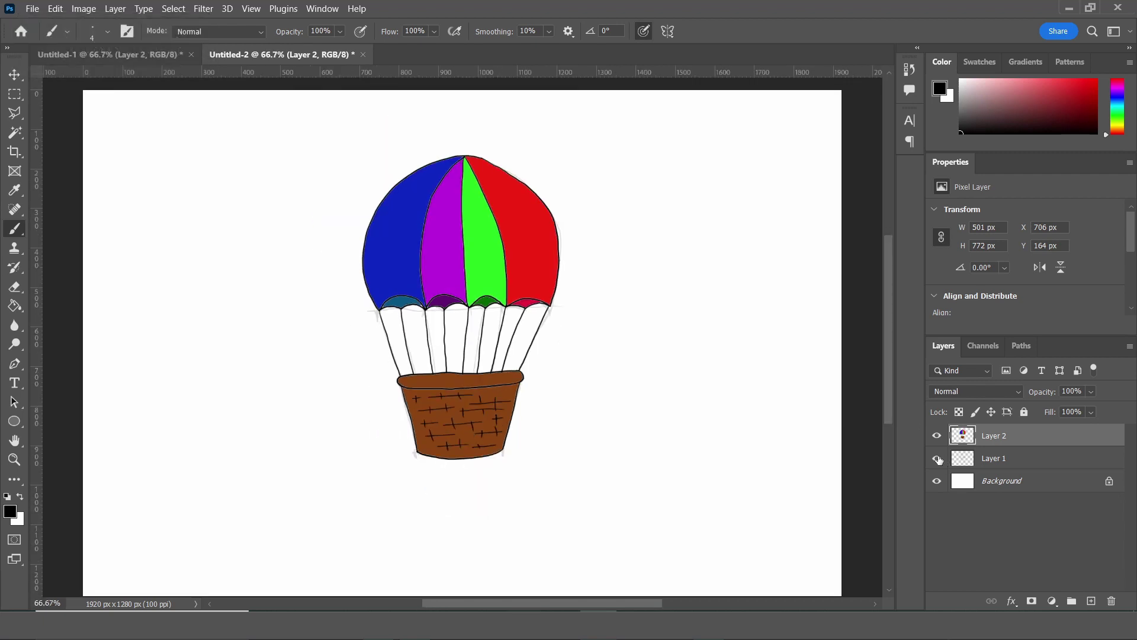
pyautogui.click(937, 458)
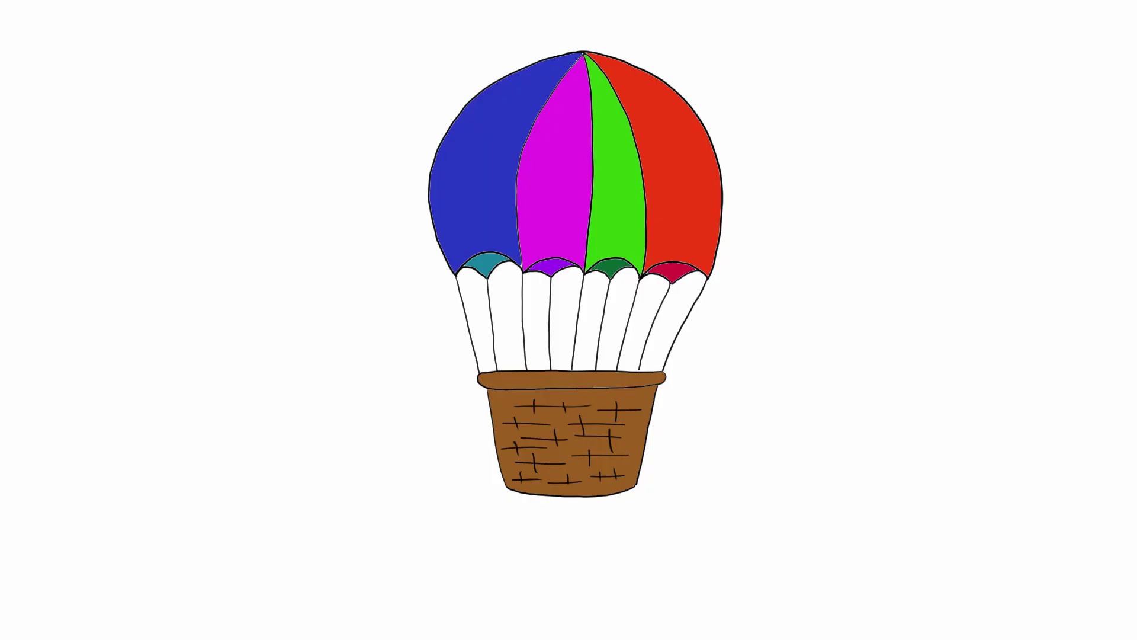